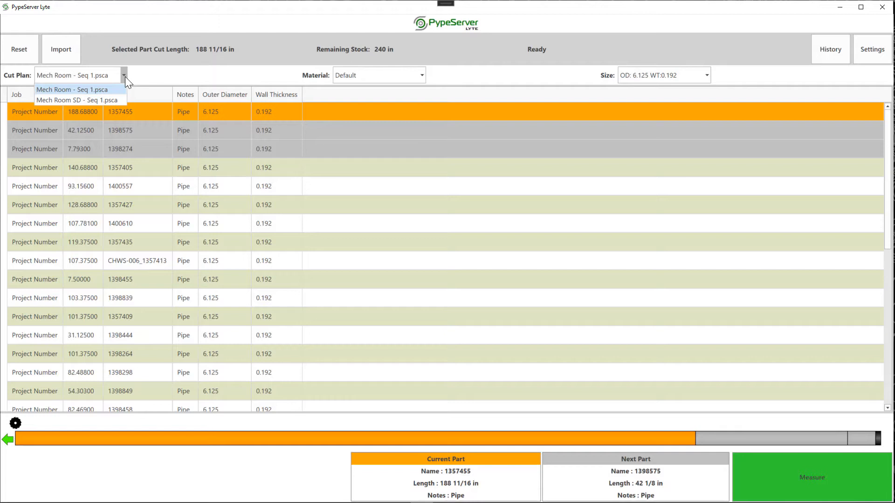
Step: Reset the stock for the Mech Room - Seq 1 cut plan, accepting a stock length of 240
click(125, 76)
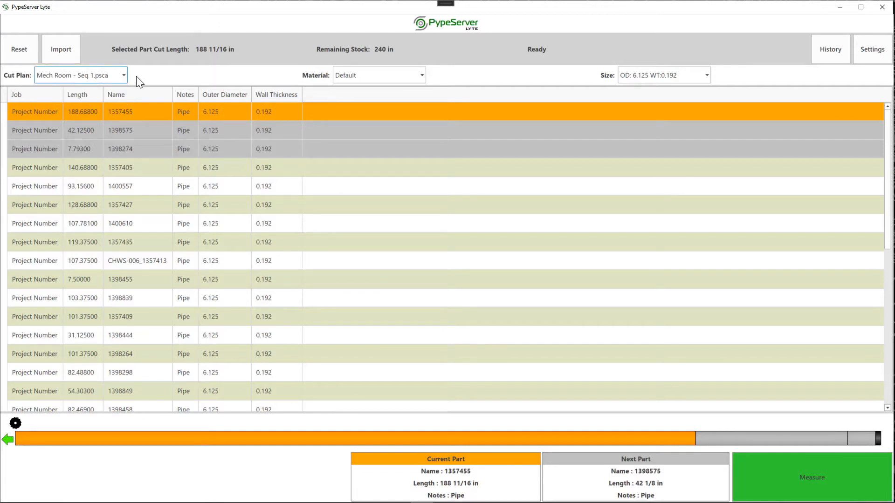
click(24, 49)
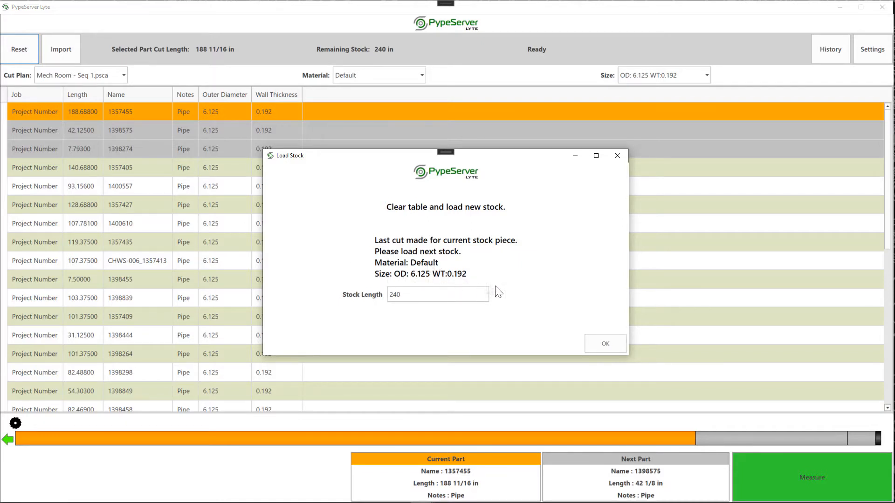
key(Return)
click(69, 48)
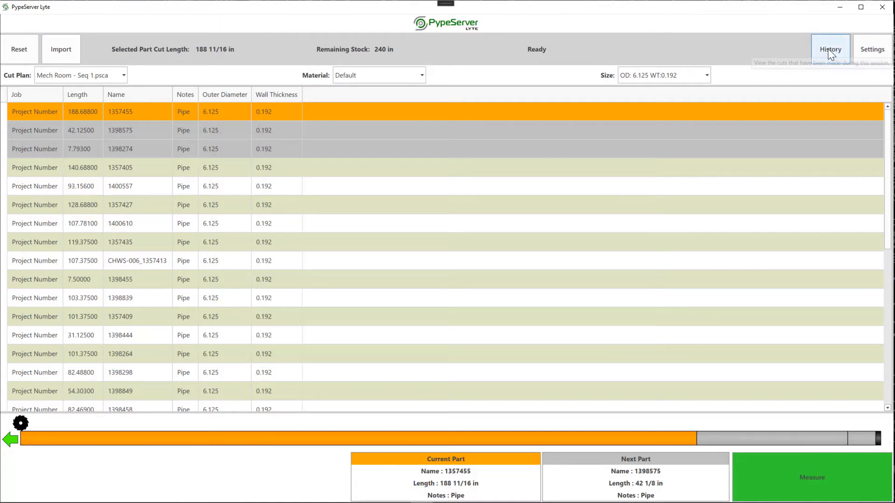
Step: Review the cut history and the list of available cut plans
click(829, 49)
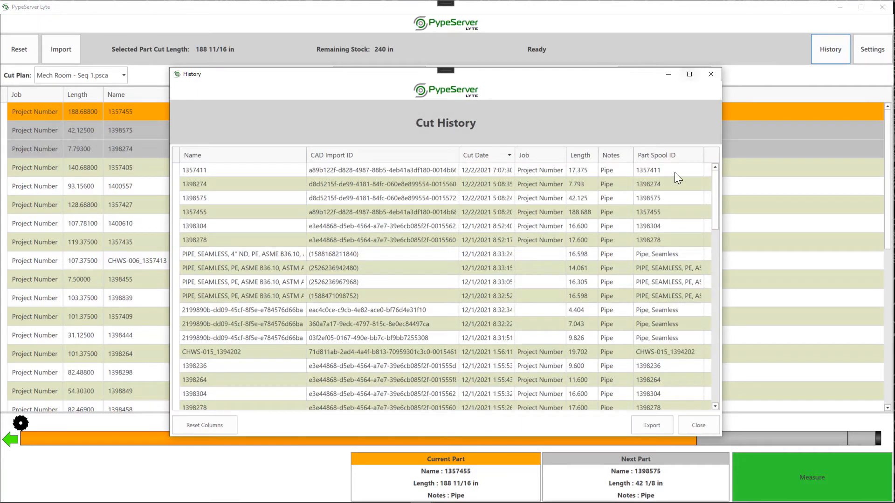
click(699, 425)
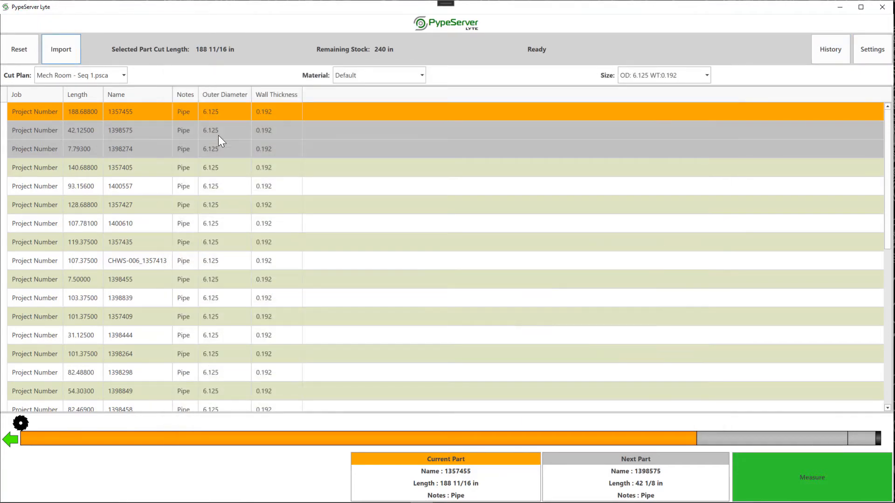
click(124, 76)
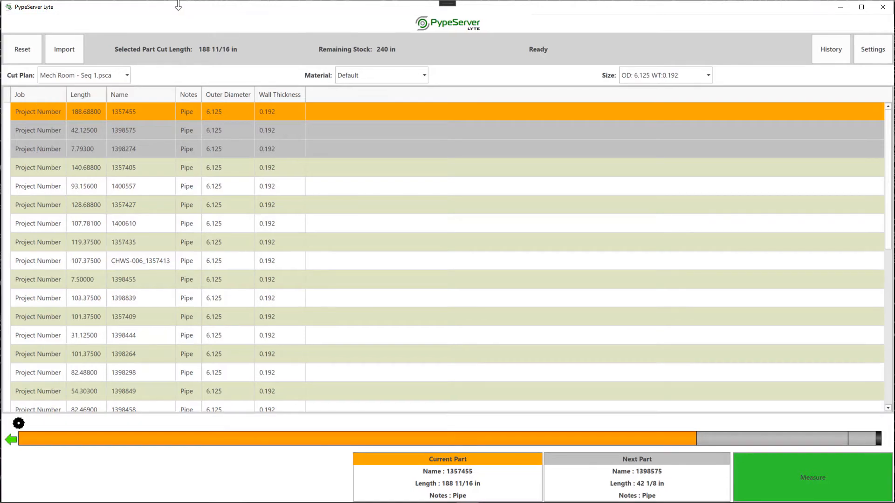
Step: Import the local file PS_Connect_Revit_Mech.psca from the Cut Files folder as a cut plan
click(64, 49)
click(543, 196)
click(367, 218)
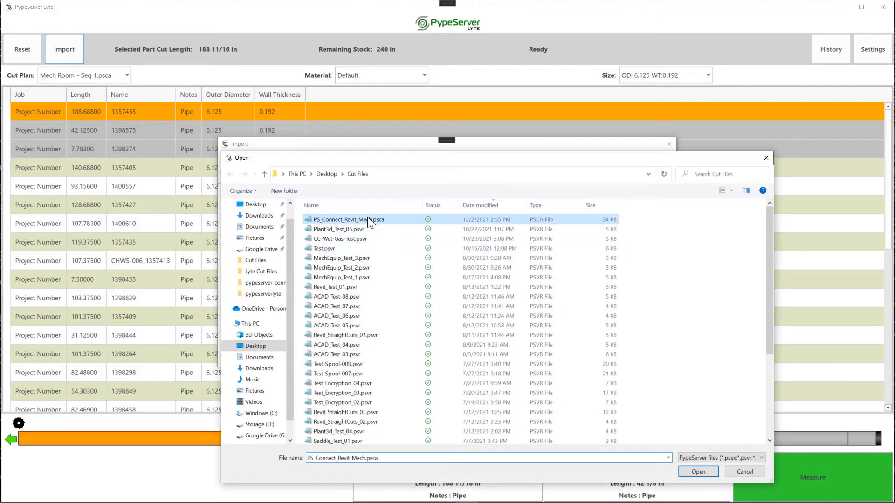
click(692, 471)
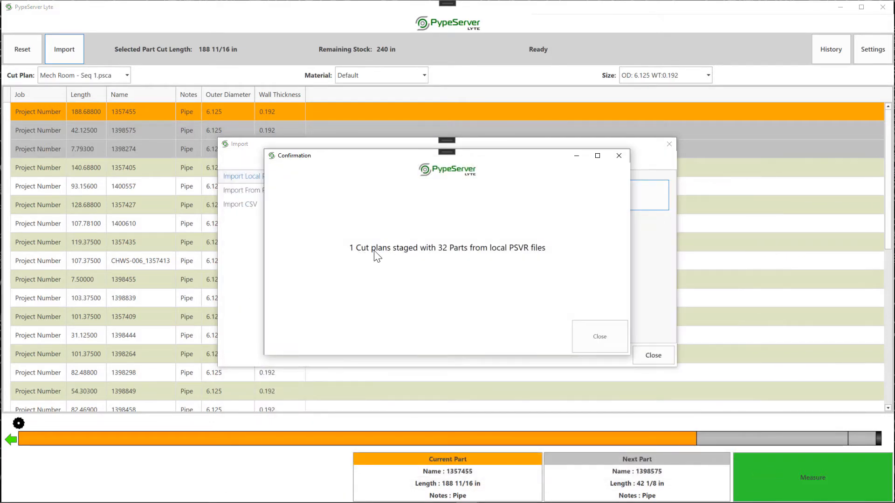
click(602, 334)
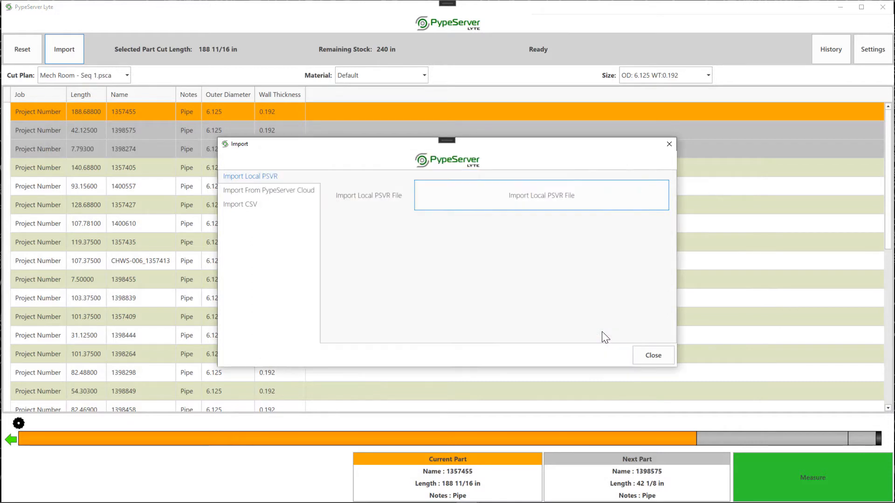
click(650, 355)
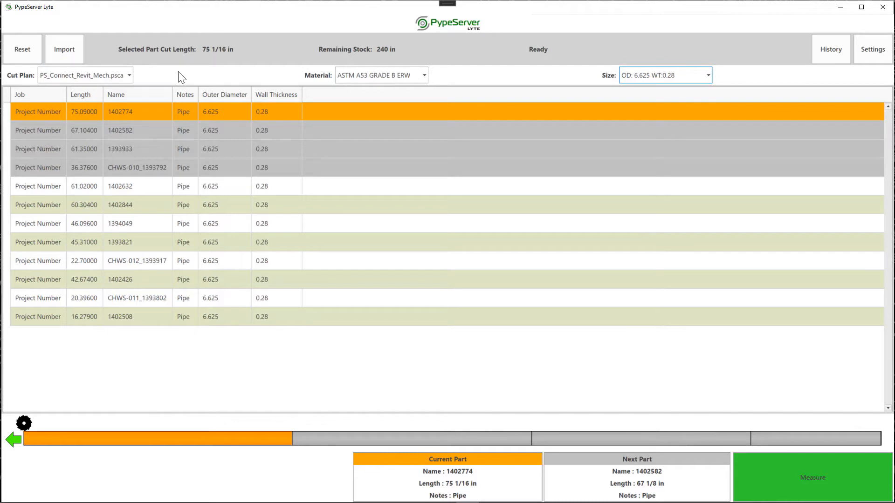
Step: Look through the available cut plans and materials, keeping PS_Connect_Revit_Mech.psca and ASTM A53 GRADE B ERW selected
click(129, 75)
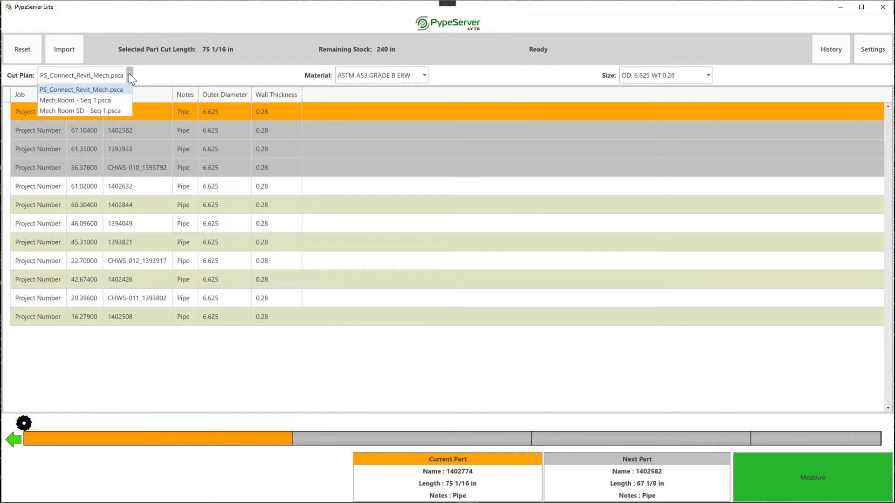
click(127, 74)
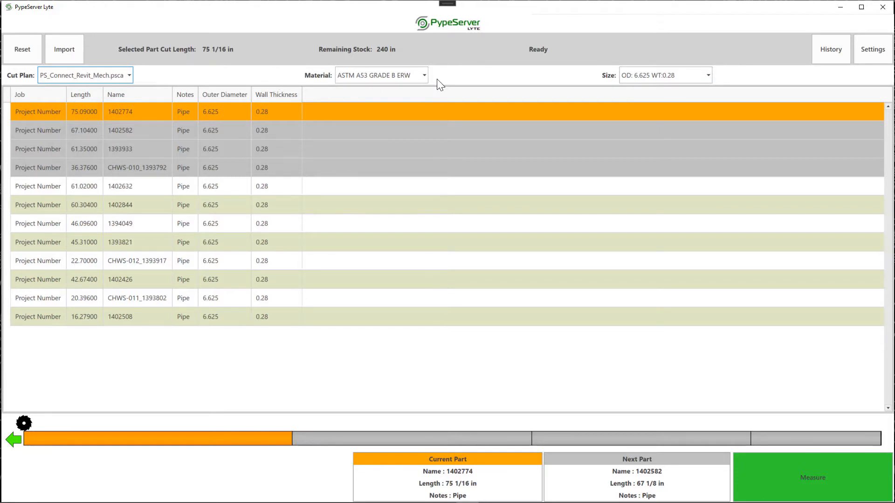
click(424, 76)
click(424, 77)
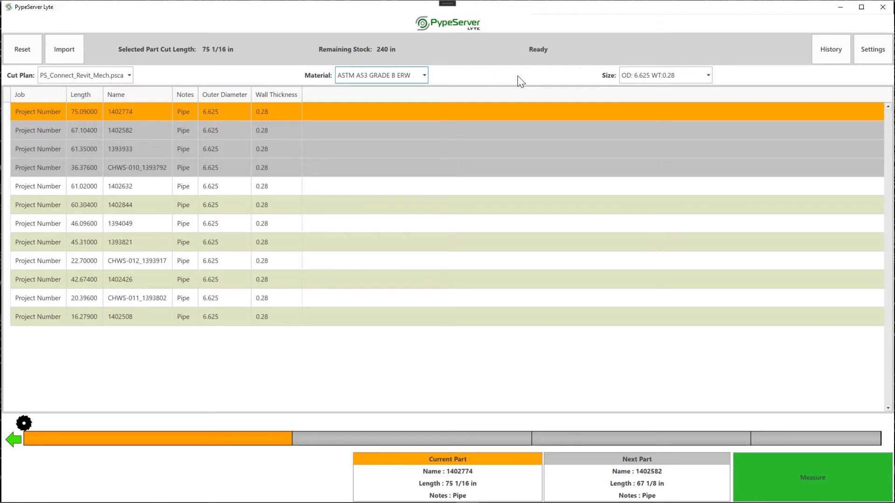
Step: Display the parts of size OD: 3.5 WT:0.216 and finally switch to size OD: 4.5 WT:0.237
click(708, 74)
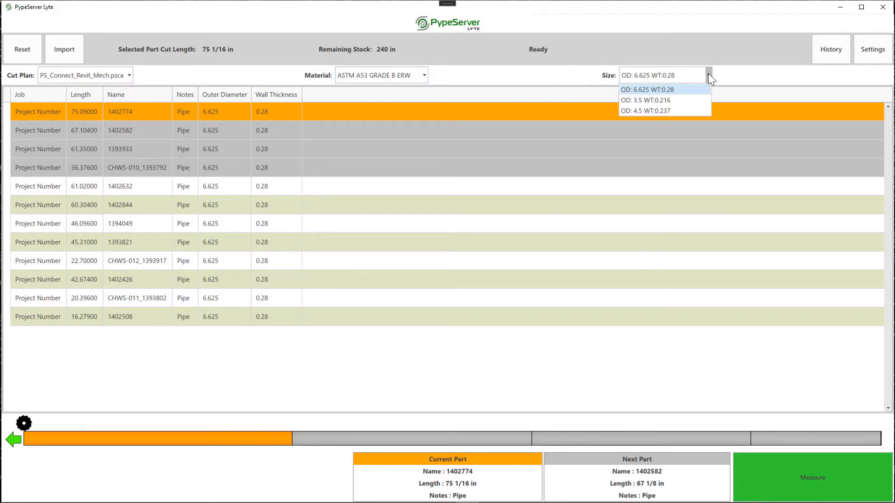
click(667, 99)
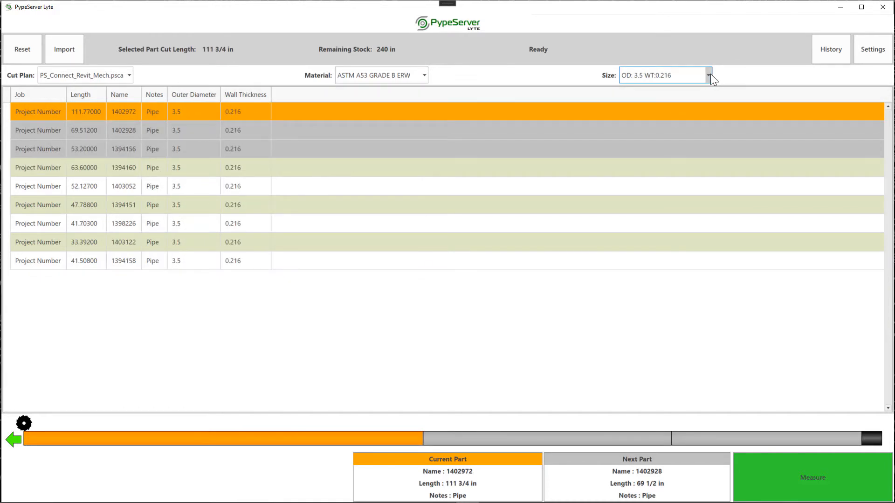
click(708, 75)
click(684, 111)
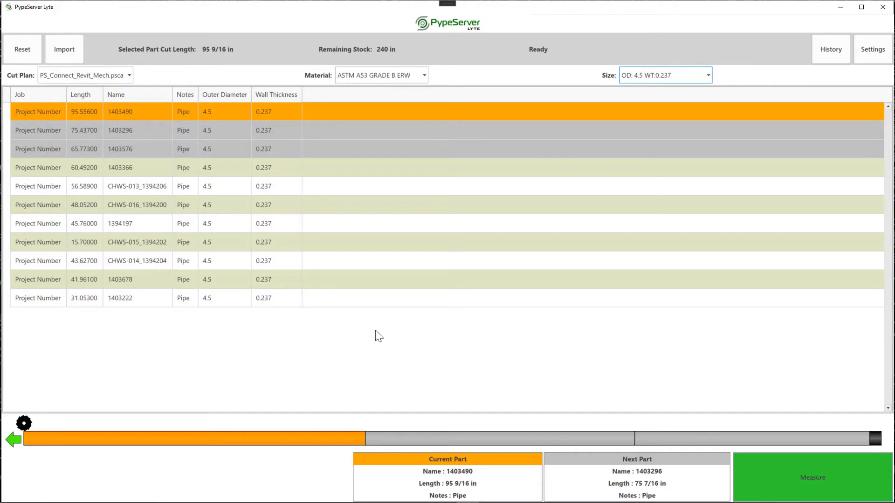
Step: Open the column chooser for the parts table, enlarge it and look through the available columns
right_click(282, 96)
click(333, 135)
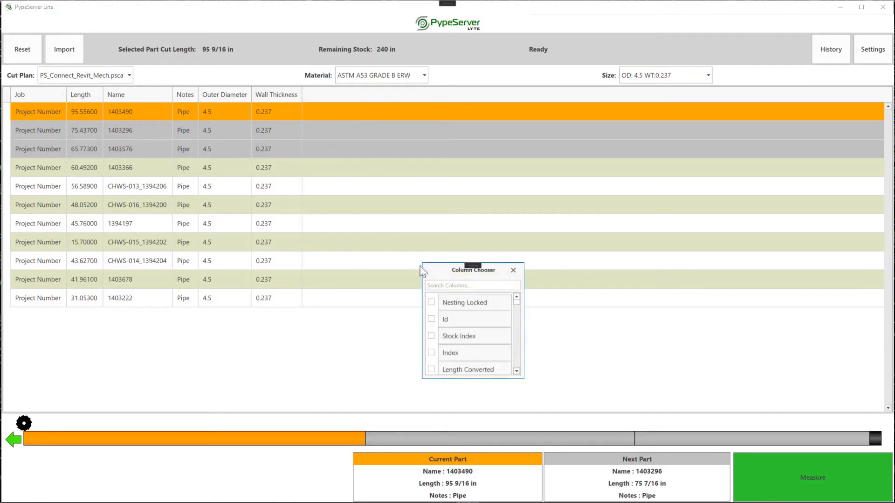
drag(423, 261, 361, 119)
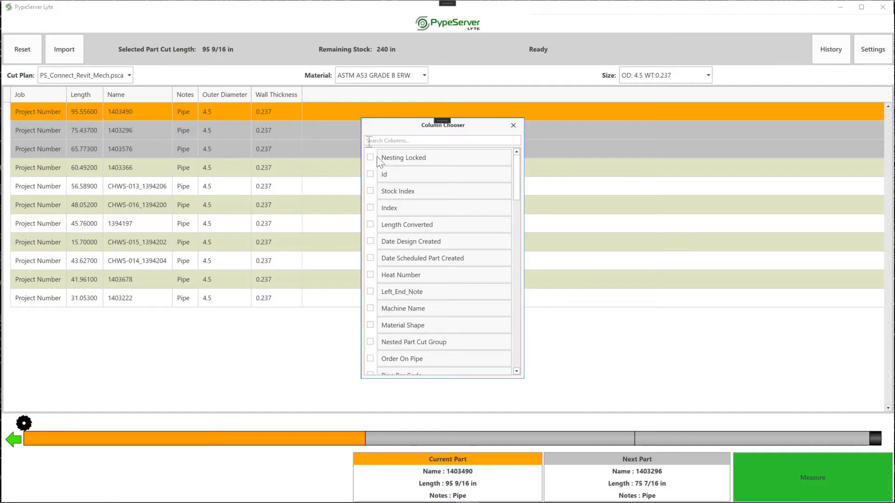
scroll(428, 229, down, 10)
scroll(438, 234, down, 6)
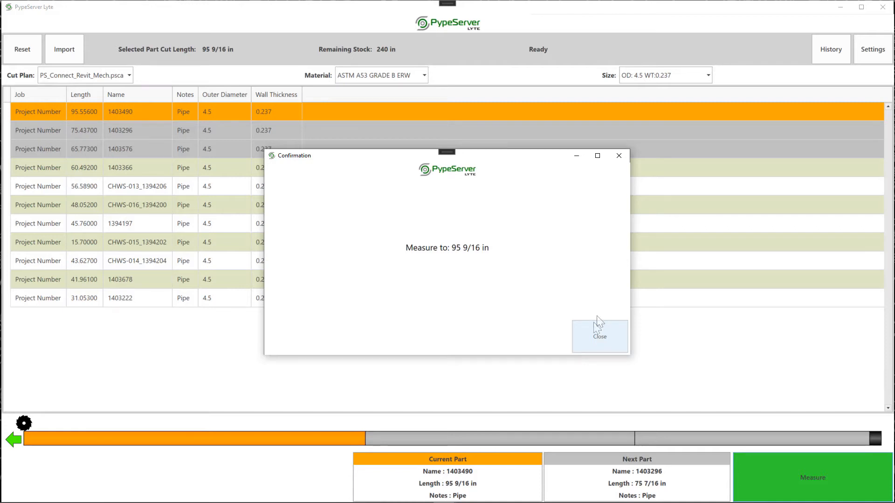
Step: Measure and cut parts 1403490 and 1403296 from the current stock, acknowledging the measure and cut instructions
click(613, 331)
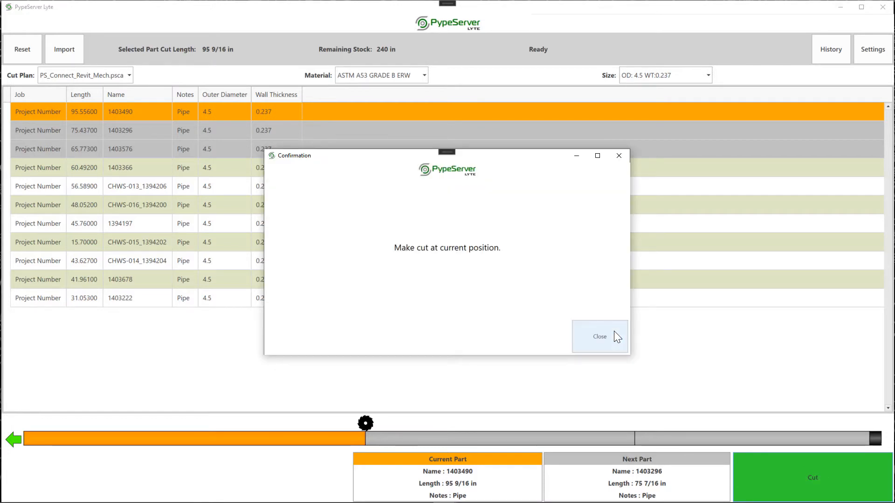
click(614, 332)
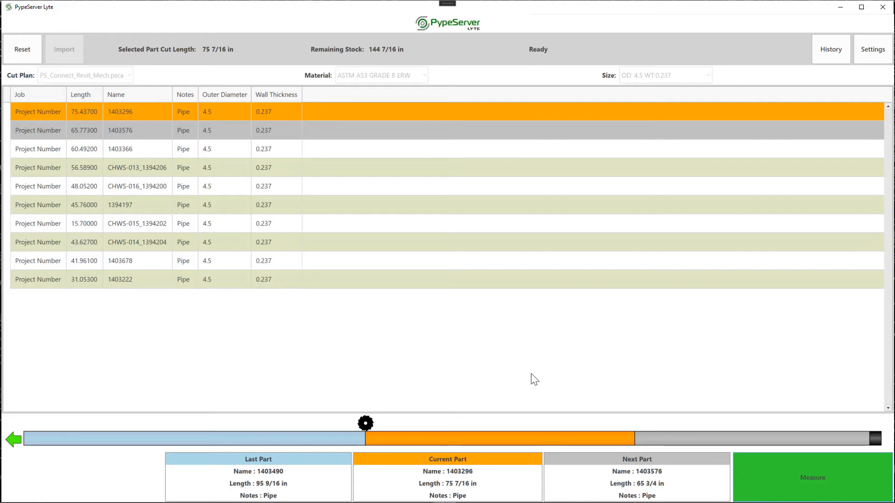
key(Return)
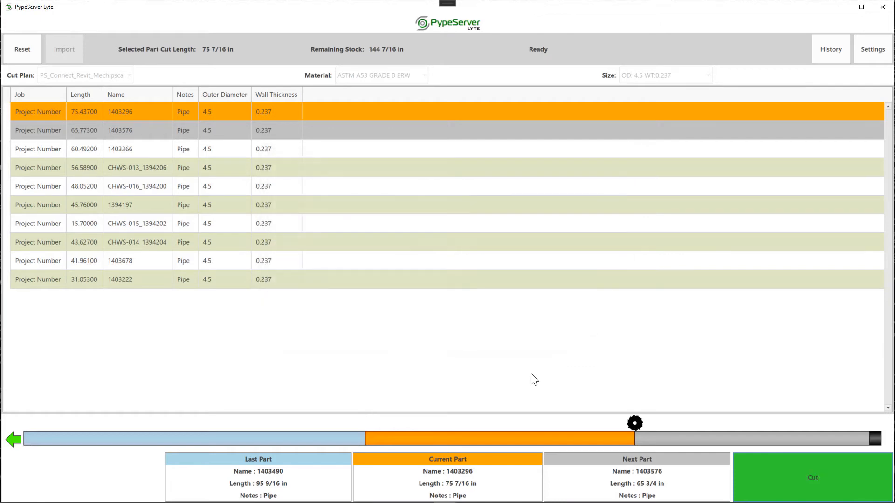
key(Return)
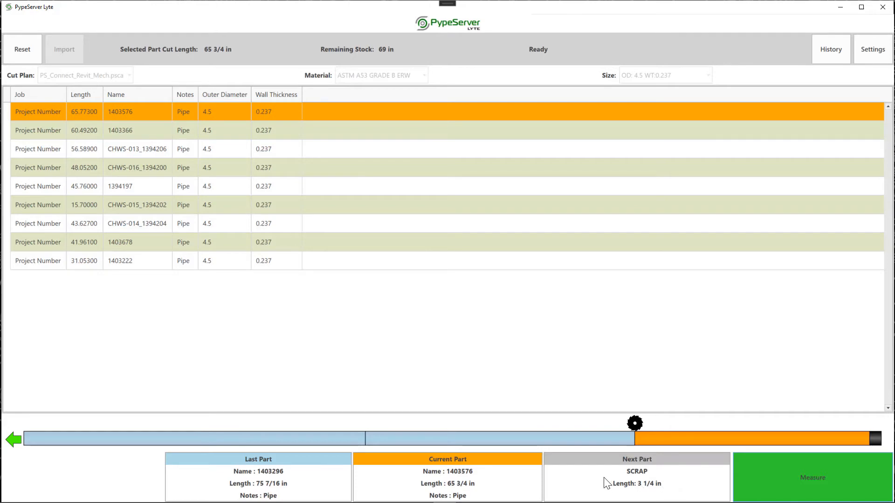
Step: Measure and cut part 1403576 and load a new stock piece with a length of 240
key(space)
key(space)
key(space)
key(space)
key(space)
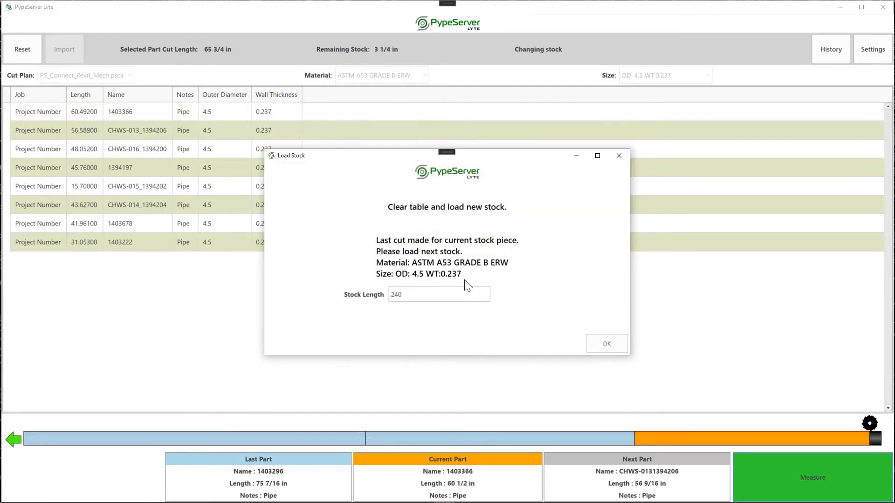
click(605, 344)
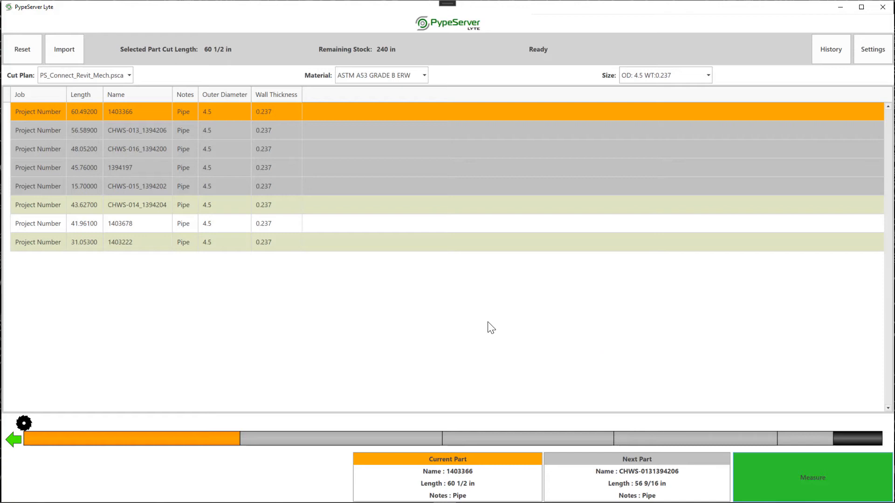
Step: Connect the material positioner on COM6 through its settings and close the settings
click(872, 50)
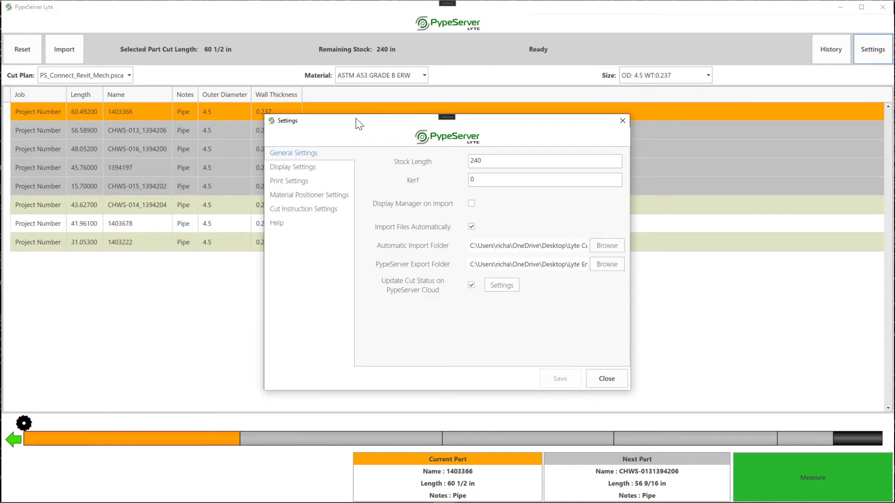
click(325, 195)
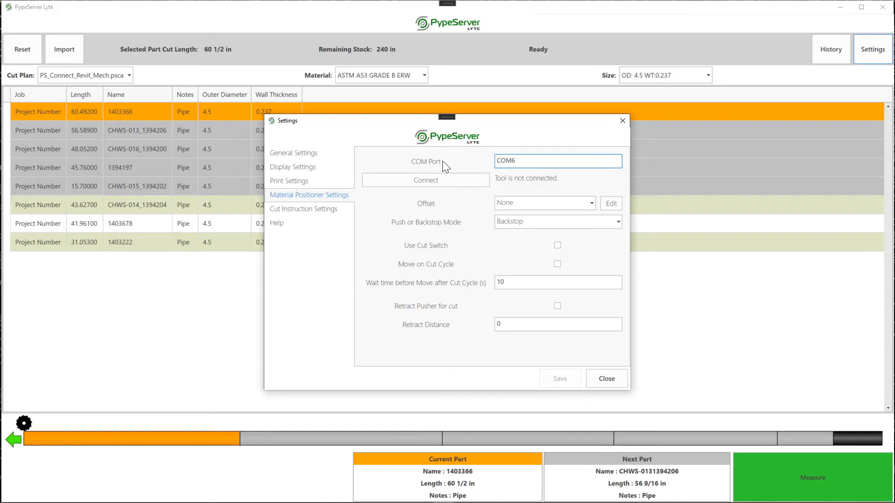
click(441, 179)
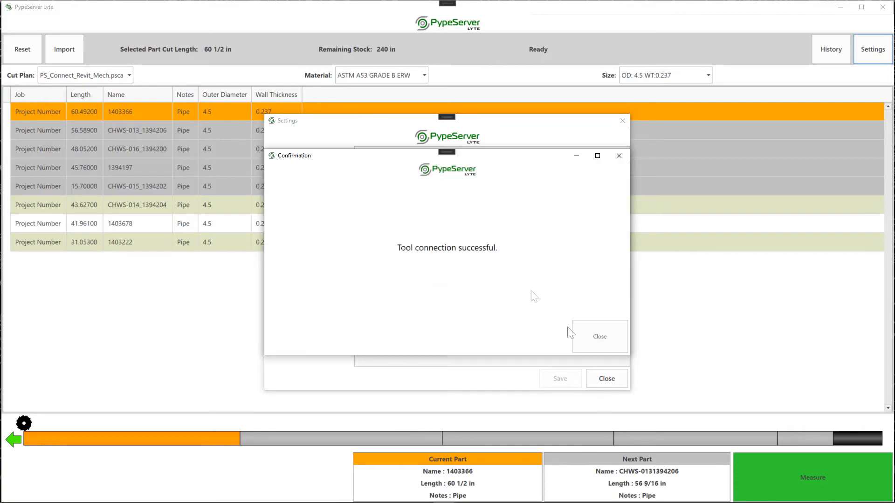
click(597, 337)
click(599, 383)
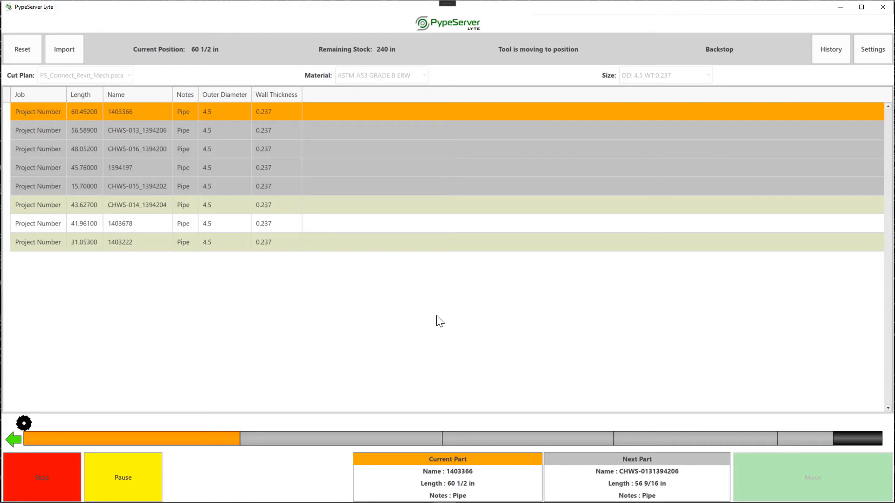
Step: Reset the stock and load a new piece with a stock length of 24
click(18, 52)
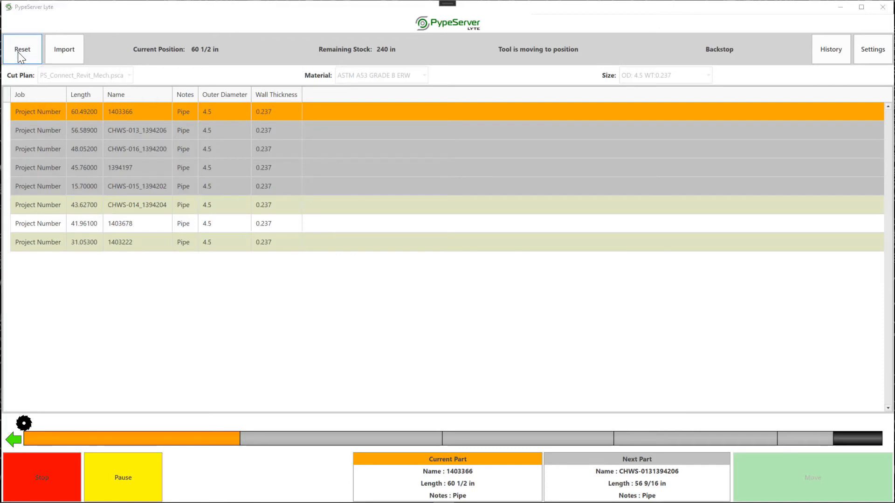
drag(410, 299, 338, 295)
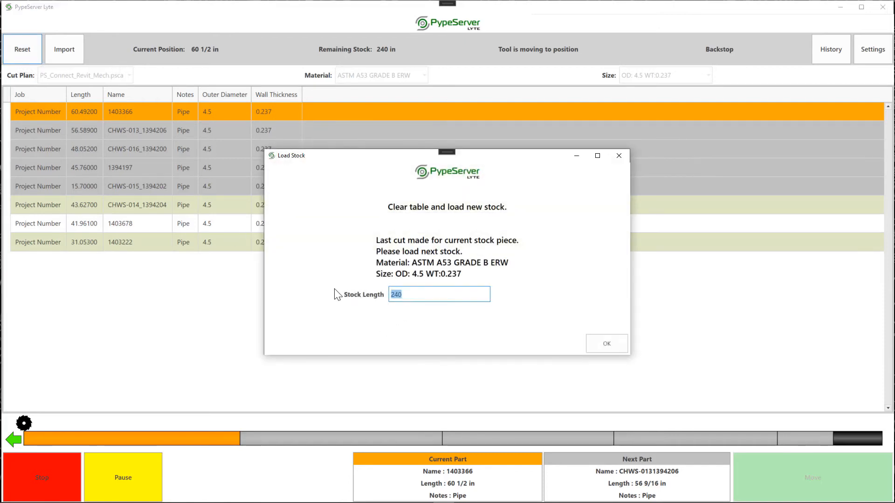
text(24)
click(606, 345)
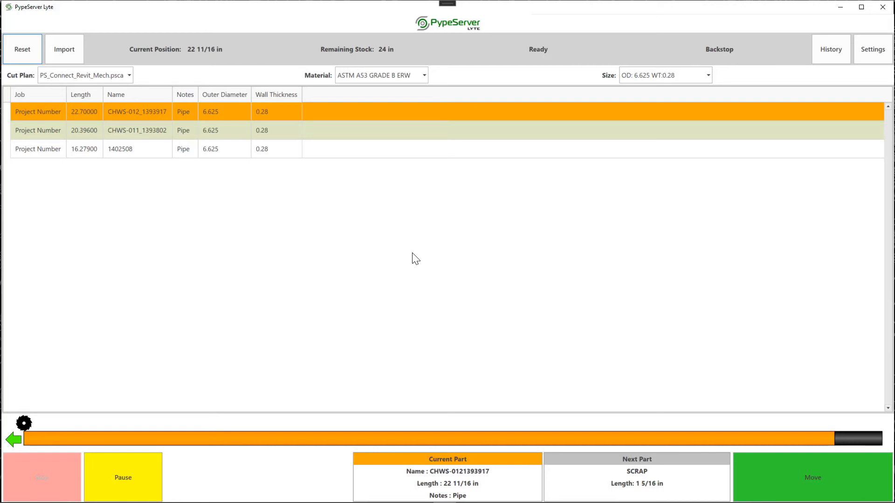
Step: Move the positioner for part CHWS-012_1393917, execute its cut and load a new stock piece with a length of 24
click(830, 482)
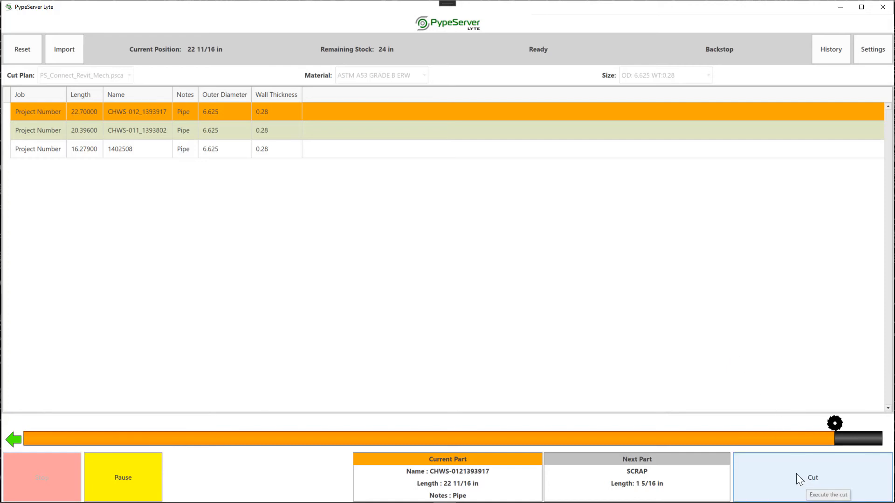
click(814, 473)
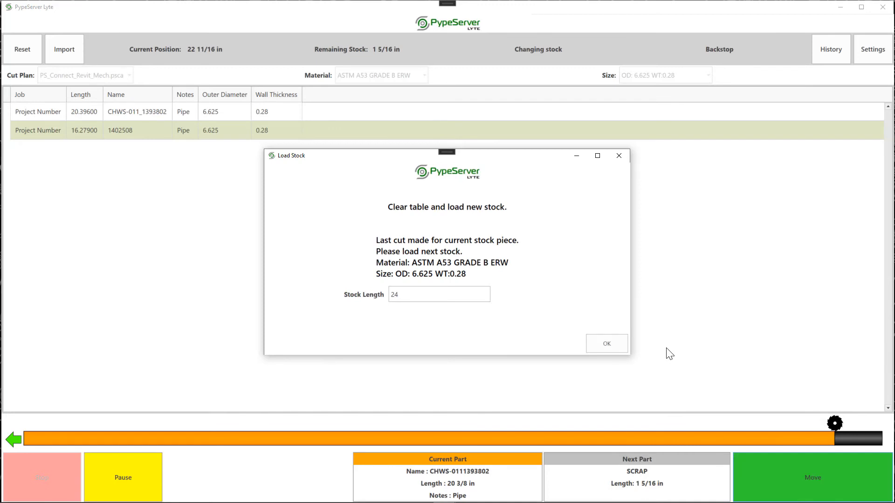
click(608, 342)
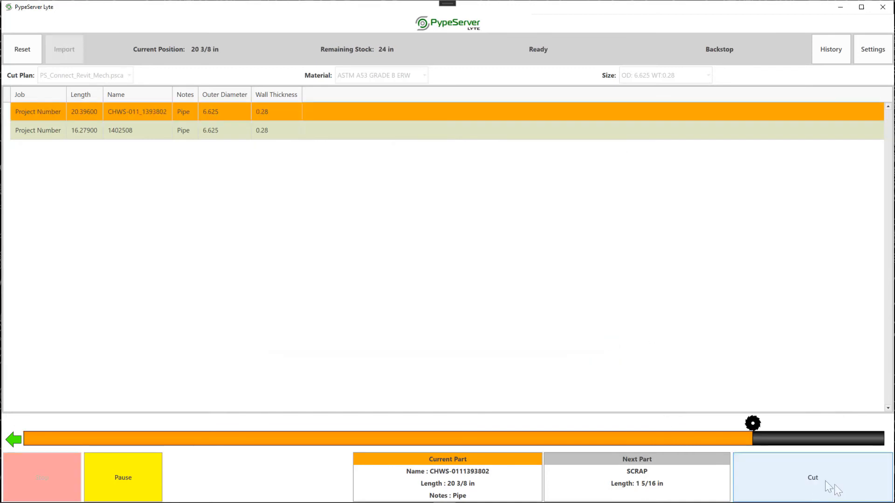
Step: Cut part CHWS-011_1393802 and load a new stock piece with a length of 24
click(815, 478)
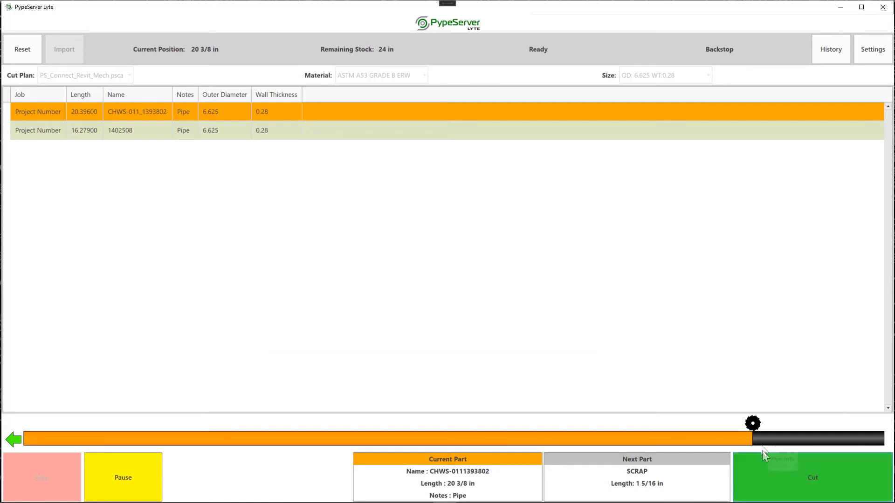
click(812, 479)
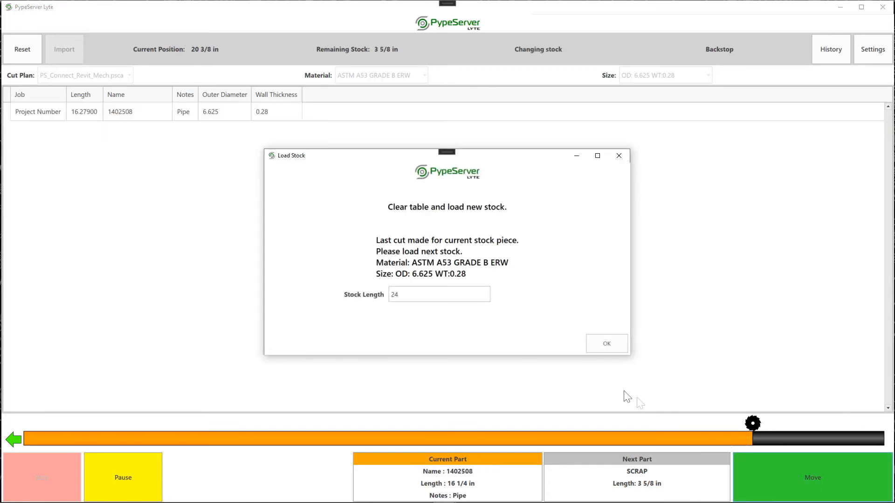
click(597, 347)
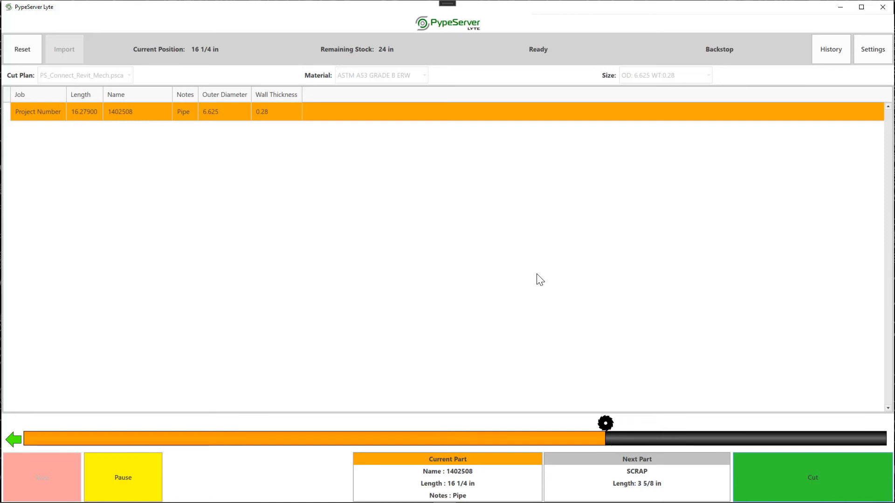
Step: Open the 2.4 x 1.1 label template for customization from the print settings
click(876, 51)
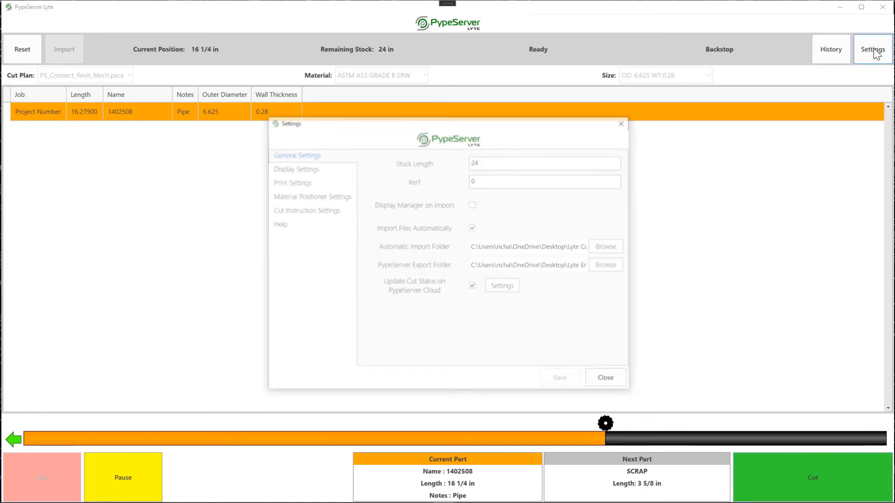
click(295, 182)
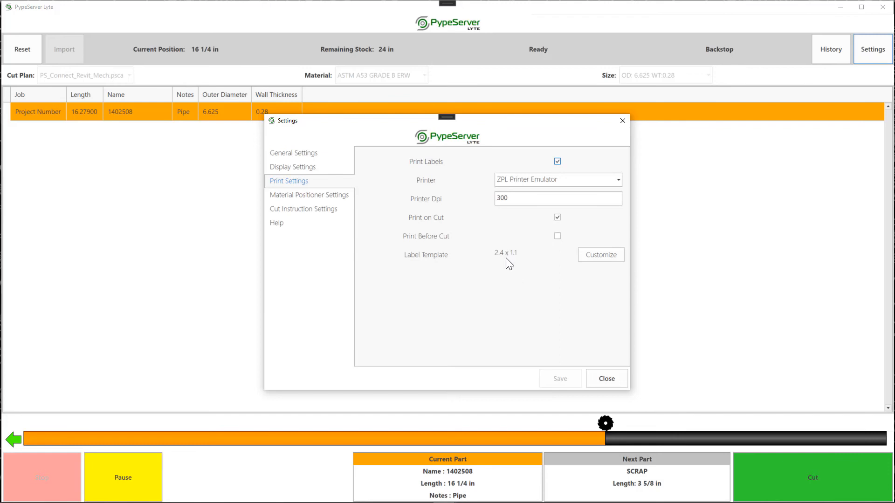
click(600, 256)
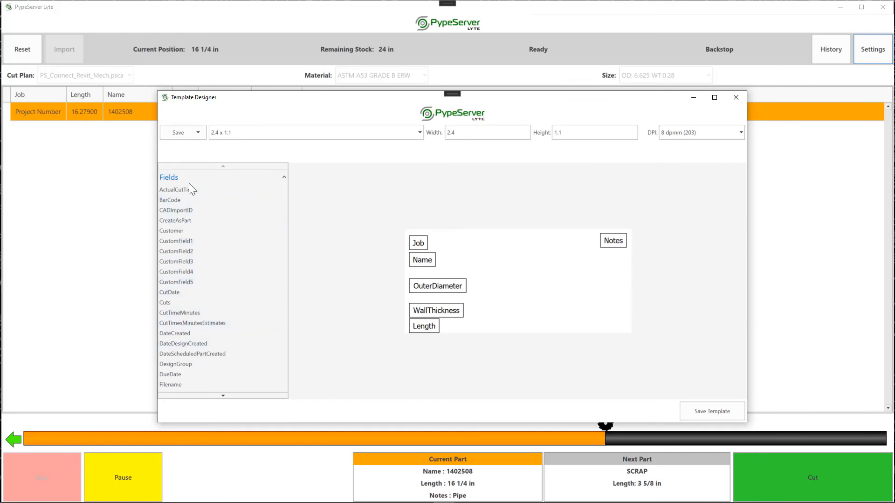
Step: Try placing a second Job field near the middle of the label template and move it back off the label
scroll(189, 232, down, 6)
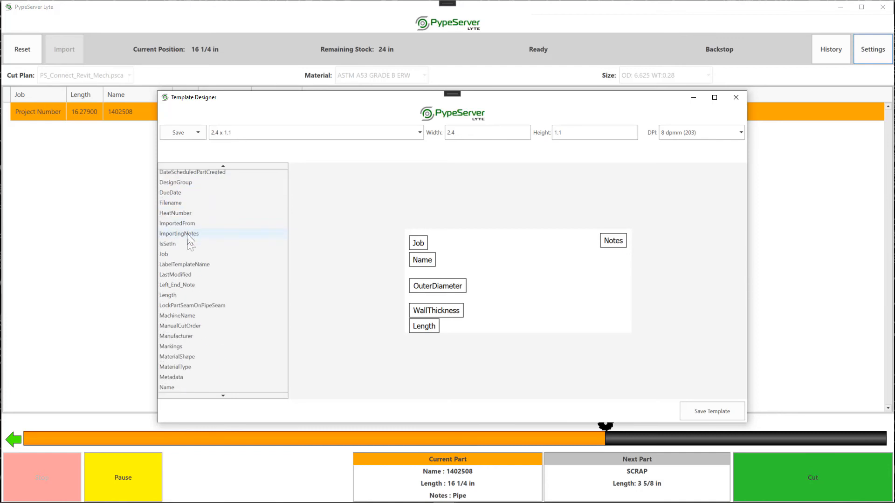
drag(178, 254, 525, 282)
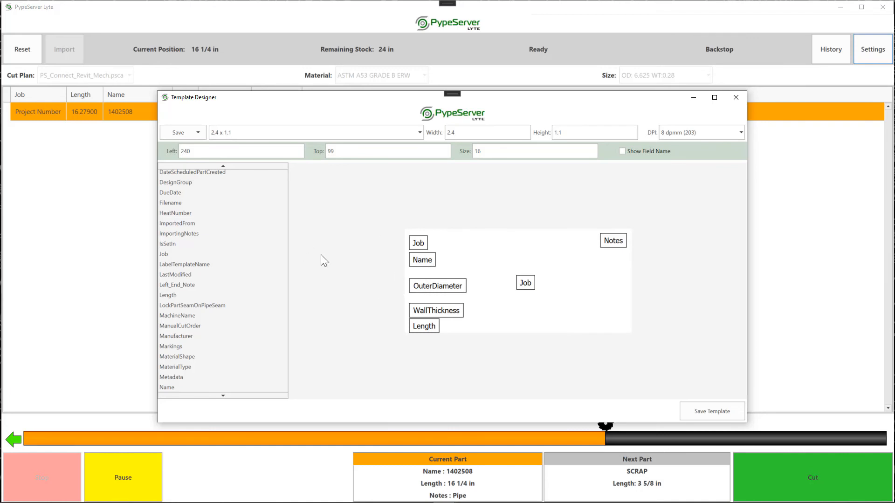
click(199, 132)
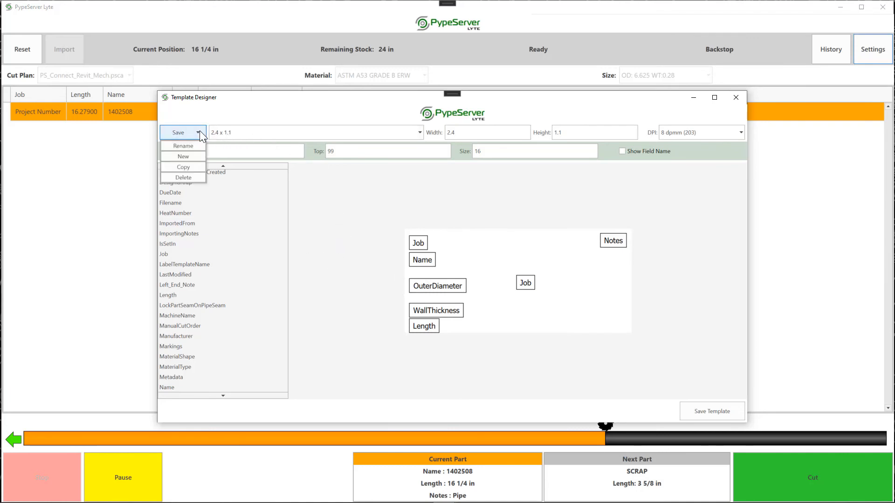
click(199, 132)
drag(525, 284, 689, 289)
Step: Save the label template and close both the template designer and the settings
click(718, 411)
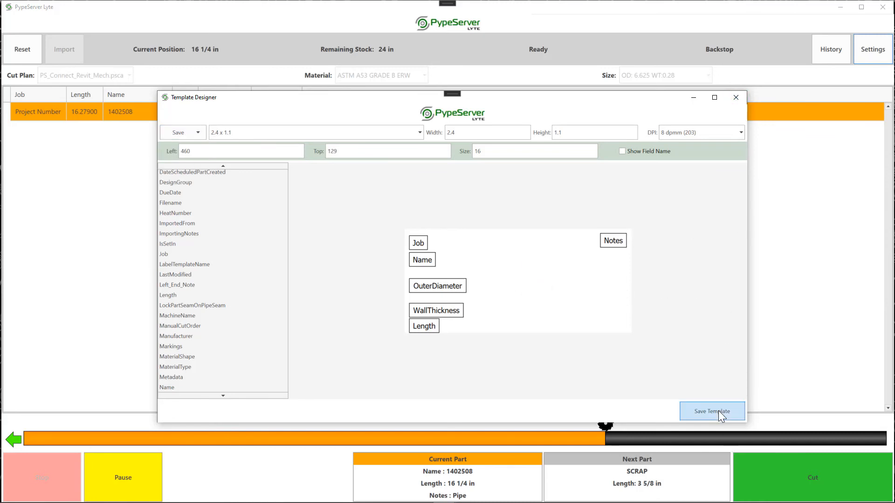
click(736, 98)
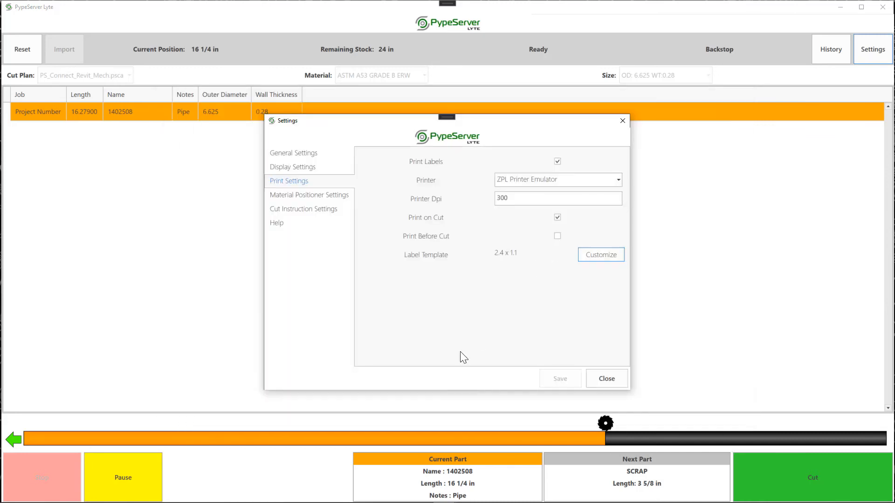
click(605, 379)
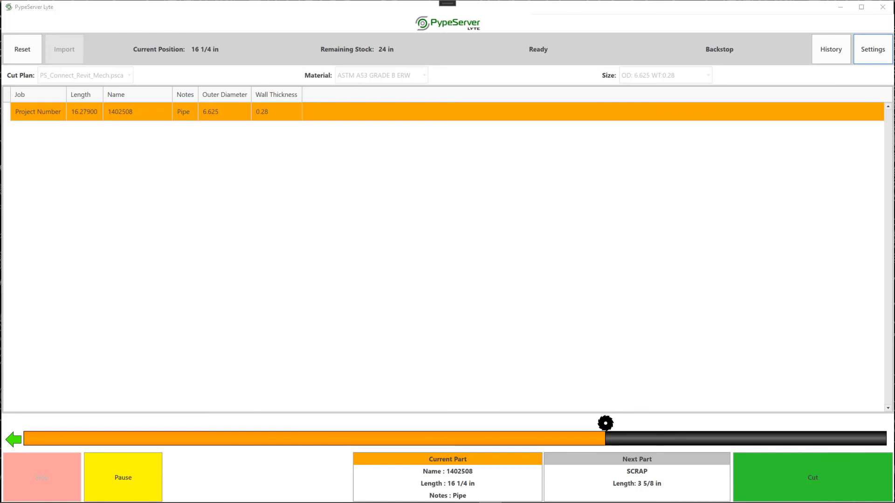
Step: Bring up the Zpl Printer window and narrow the PypeServer Lyte window so both show side by side
drag(2, 499, 188, 30)
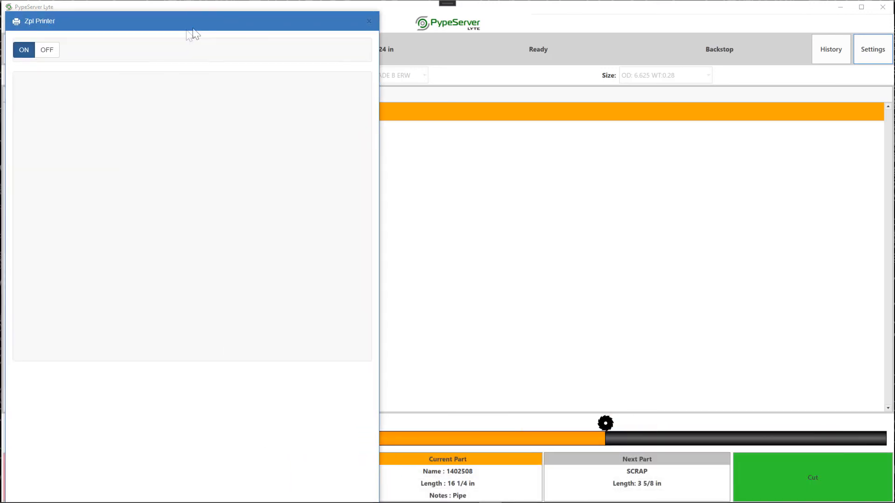
click(381, 45)
drag(2, 142, 182, 152)
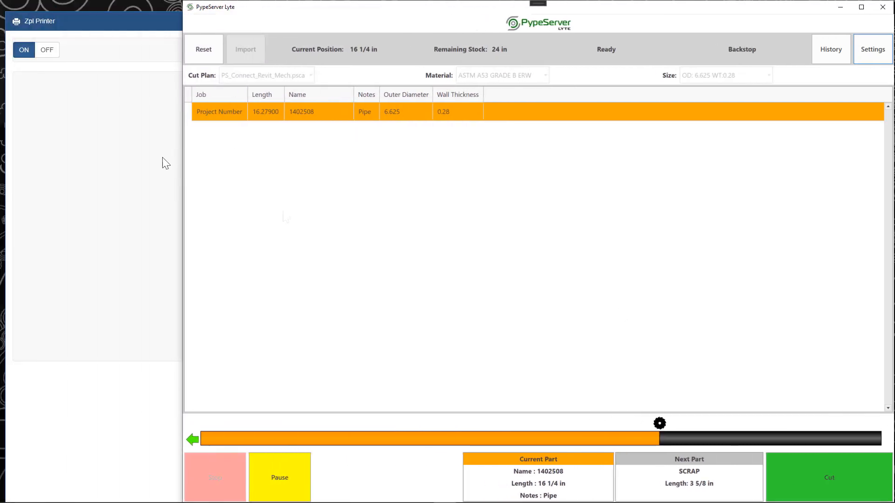
Step: Cut part 1402508, dismiss the nesting message and view the printed label in Zpl Printer before returning to PypeServer Lyte
click(850, 493)
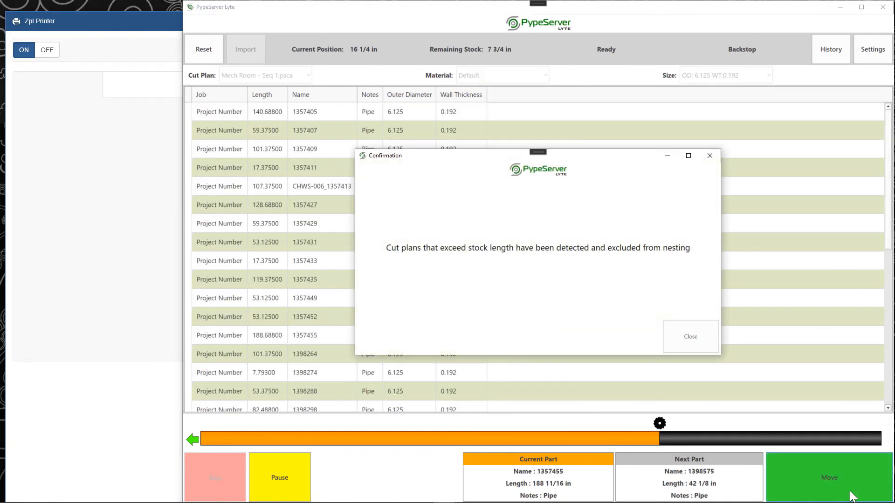
click(691, 336)
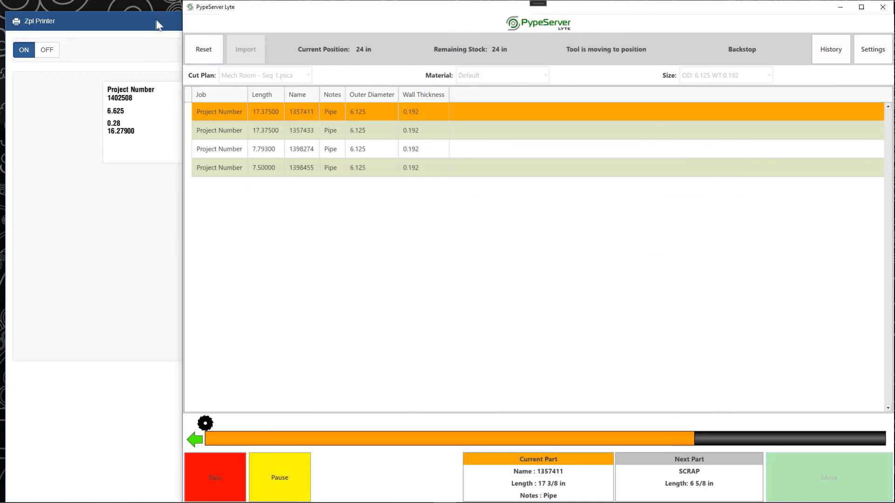
click(154, 22)
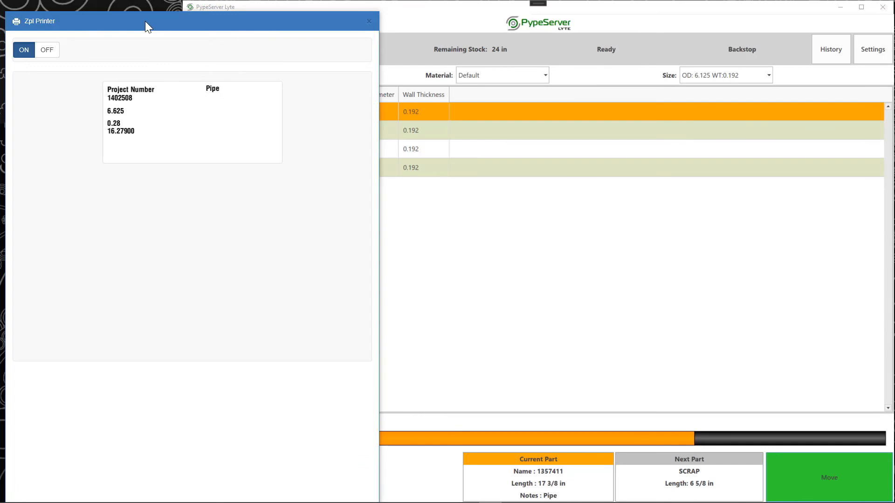
click(247, 7)
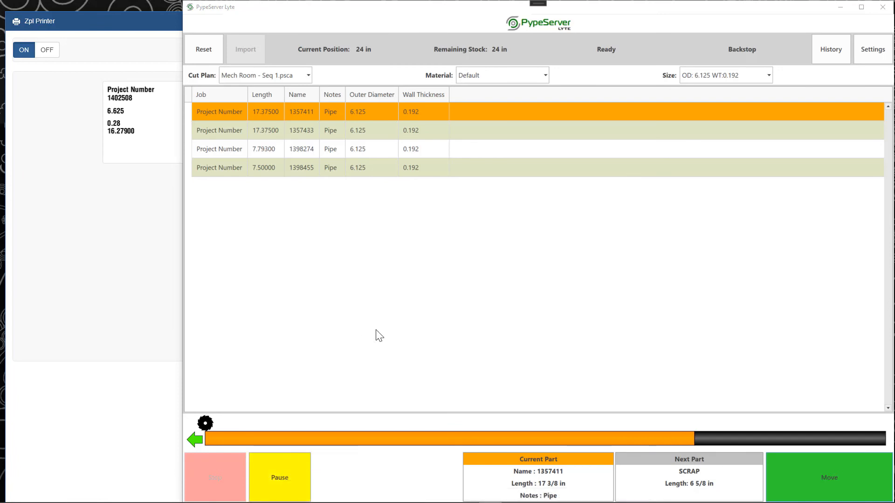
Step: Pause the cut plan to move the positioner manually to 7 1/4, and resume from the prior position
click(288, 476)
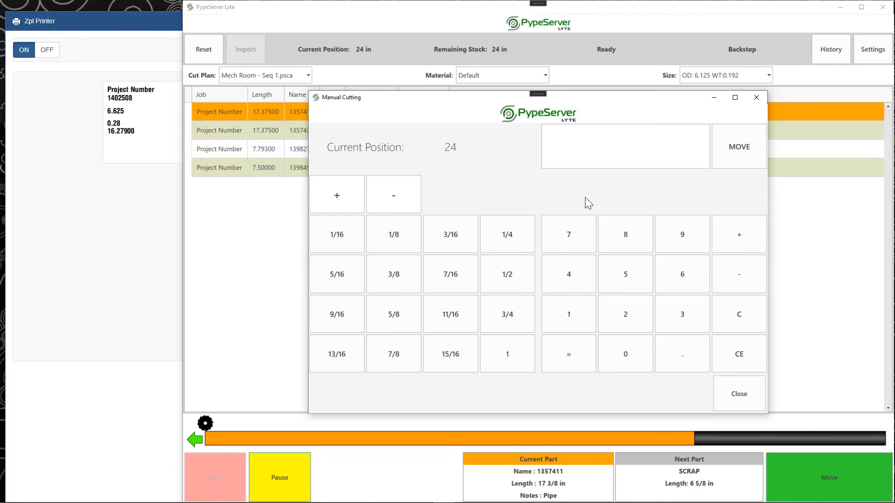
click(567, 230)
click(515, 231)
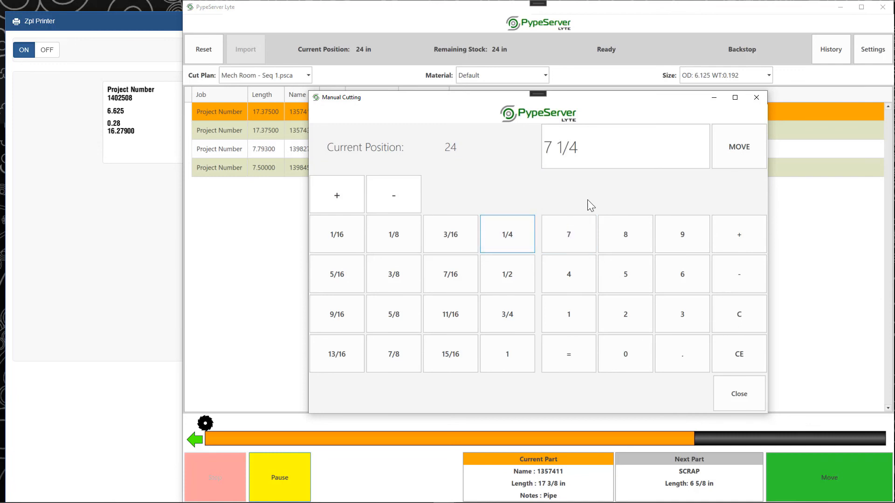
click(743, 150)
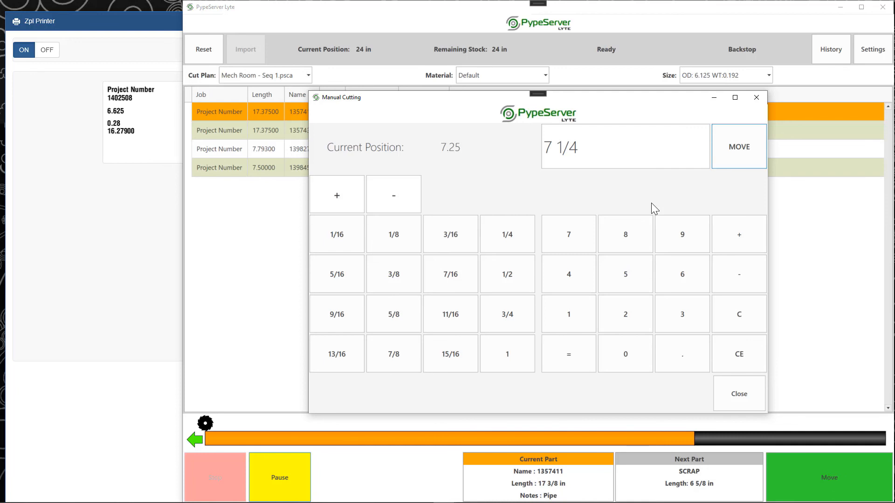
click(740, 395)
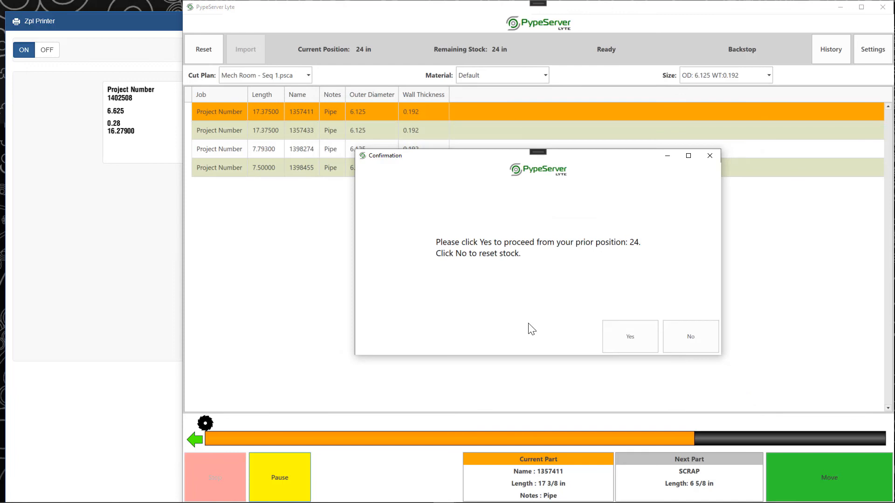
click(621, 331)
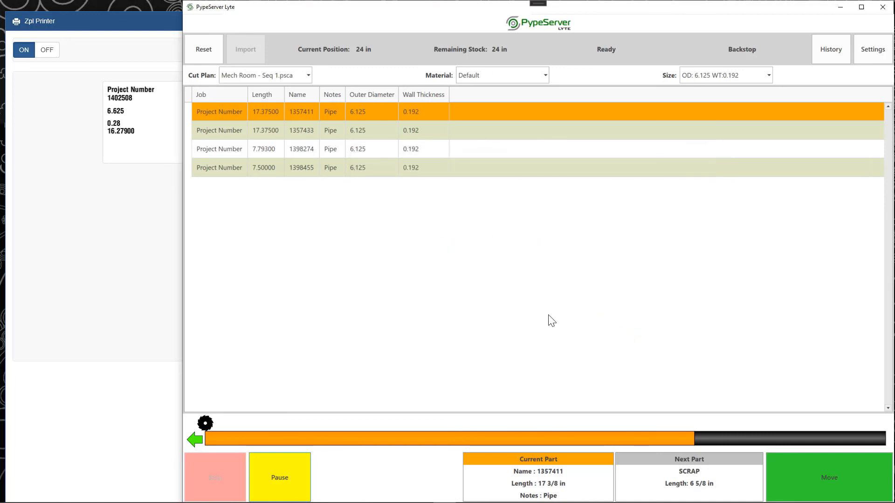